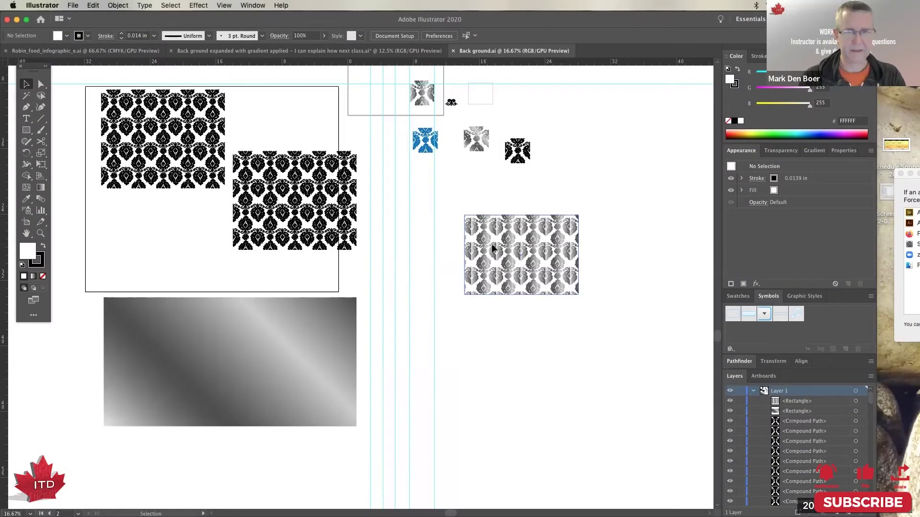
- Inspect the grey damask pattern rectangle, the gradient rectangle and the corner motif by selecting each
left_click(494, 248)
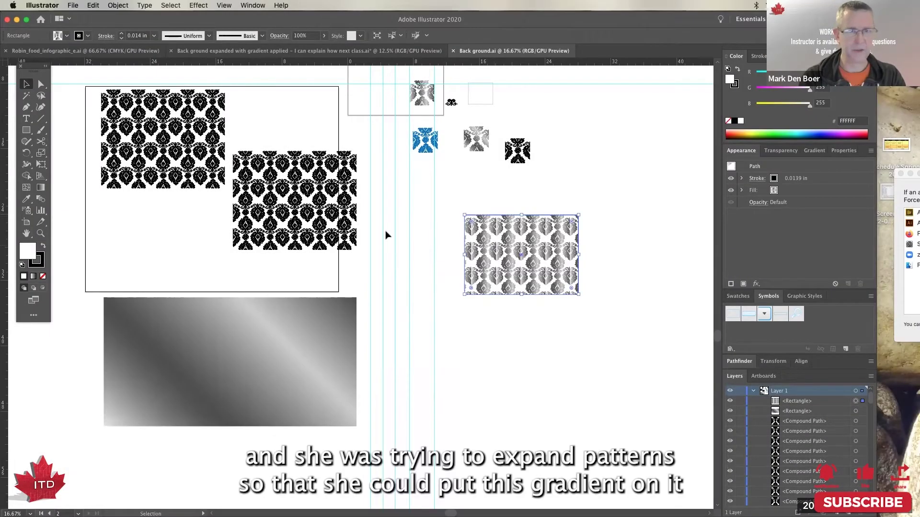
left_click(266, 357)
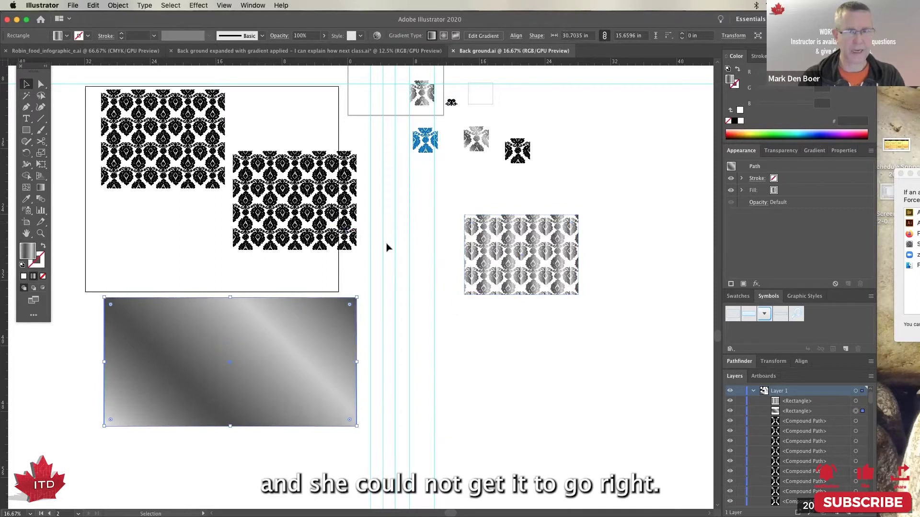
left_click(352, 242)
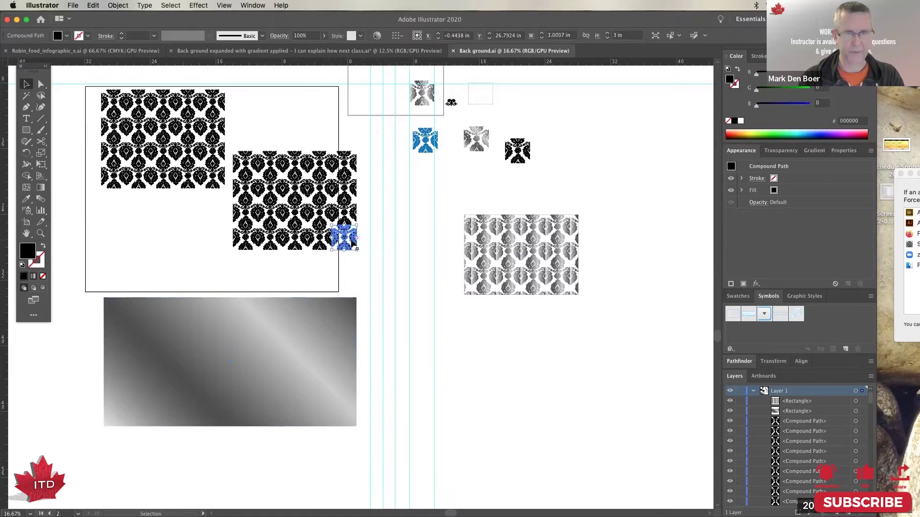
- Enlarge the pattern rectangle, undo the resize, and show the 'Back ground expanded with gradient applied' document
left_click(484, 259)
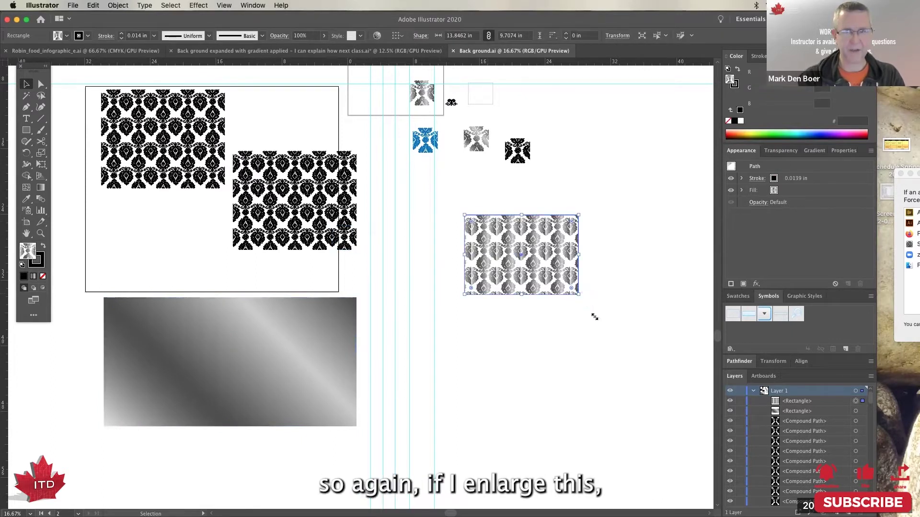
left_click_drag(603, 327, 713, 446)
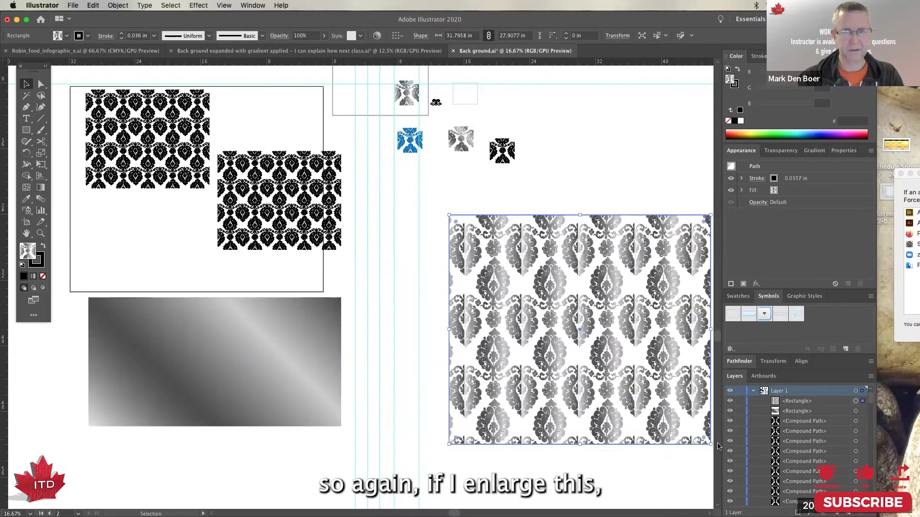
key("super+z")
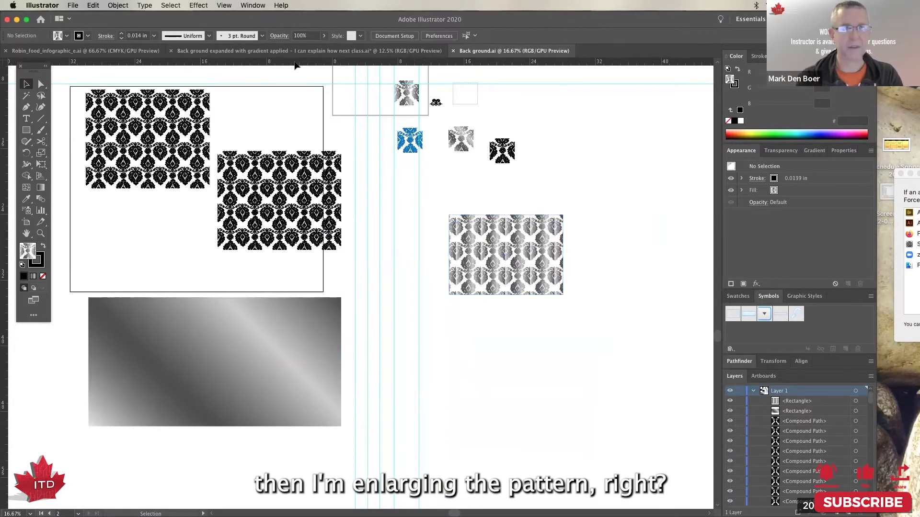
left_click(287, 51)
- Zoom in on the black damask pattern rectangle and inspect it in Outline view
left_click(565, 352)
key("super+equal")
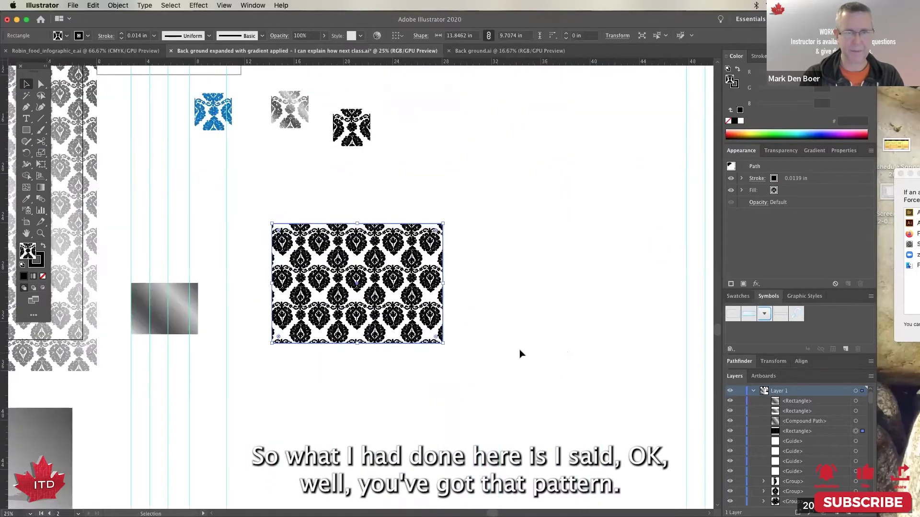
key("super+y")
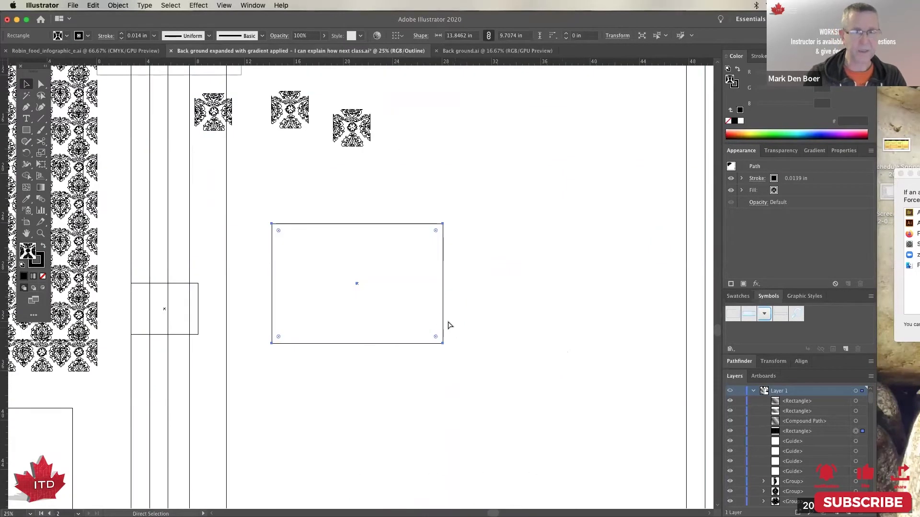
key("super+y")
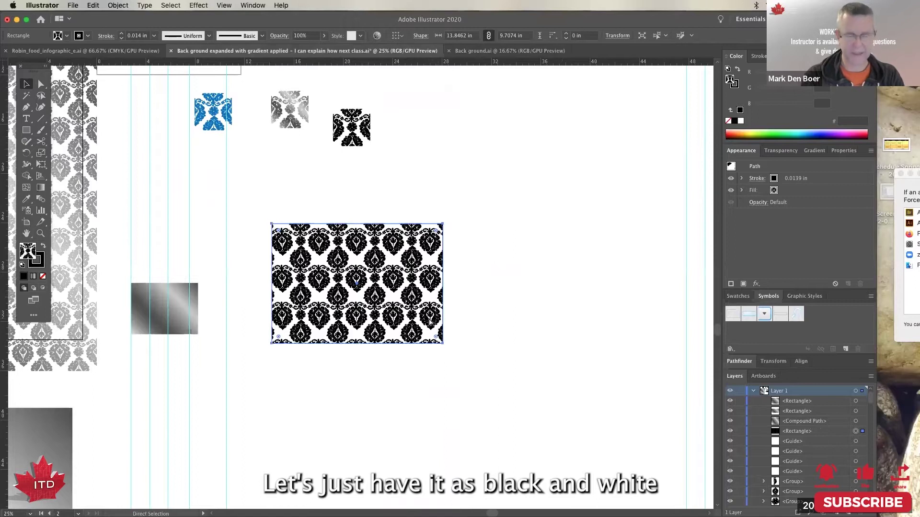
key("super+minus")
key("super+minus")
- Delete the large gradient-shaded damask artwork
scroll(426, 362, "left", 10)
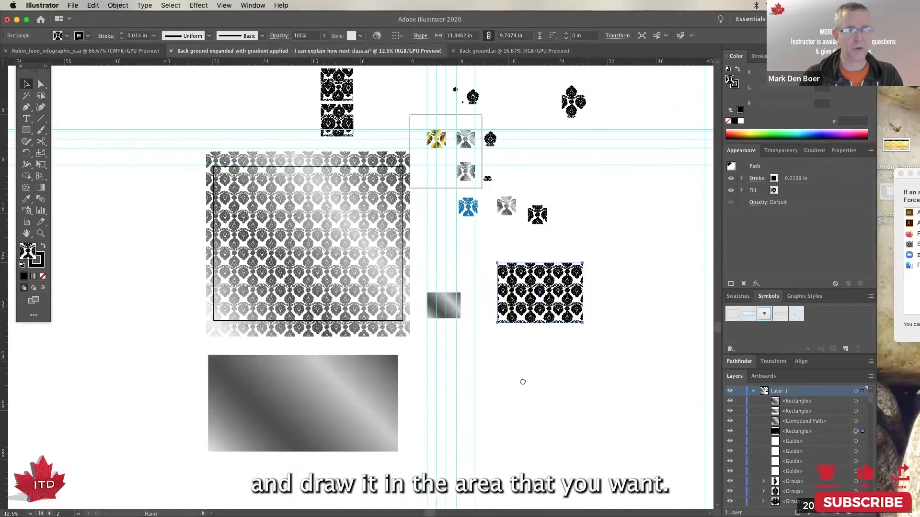
scroll(392, 314, "right", 3)
left_click(352, 267)
key("Delete")
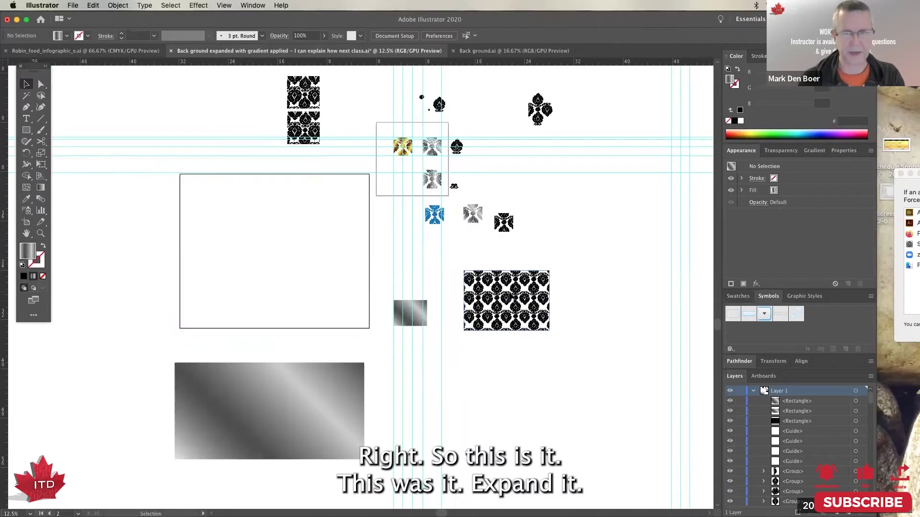
- Draw a new rectangle over the empty outline area and fill it plain white
key("m")
left_click_drag(180, 174, 369, 329)
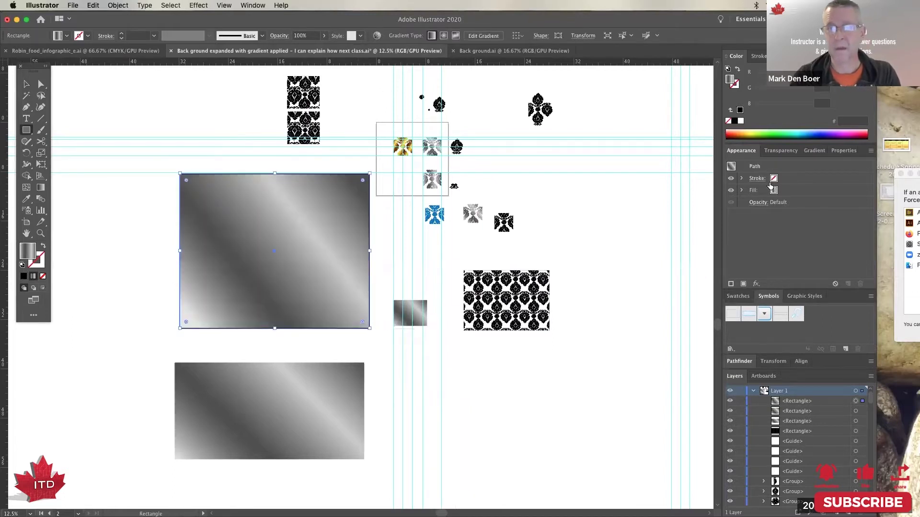
left_click(740, 121)
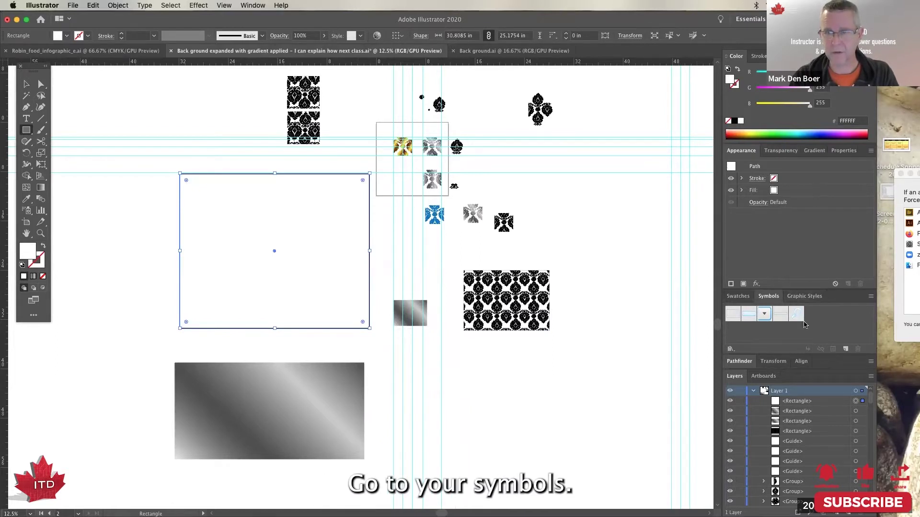
- Open the ComboBox symbol for editing, then cancel the rectangle size prompt
left_click(765, 318)
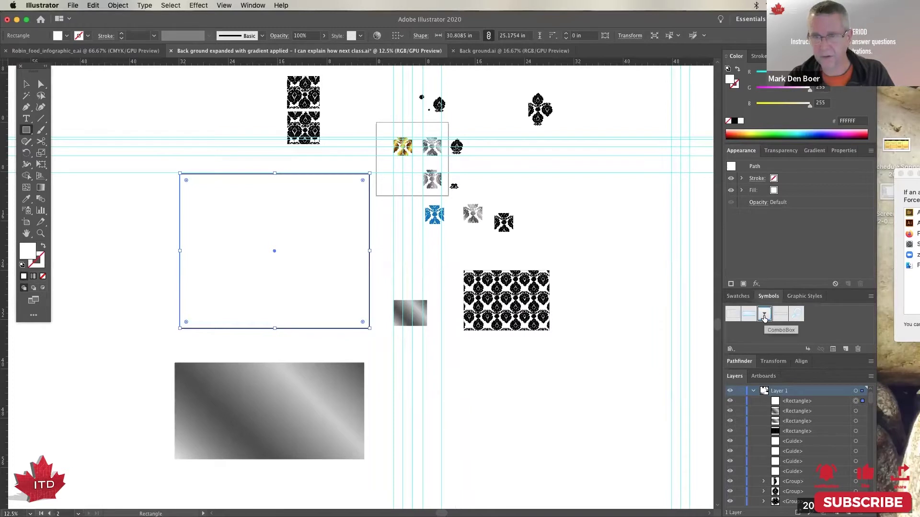
double_click(764, 315)
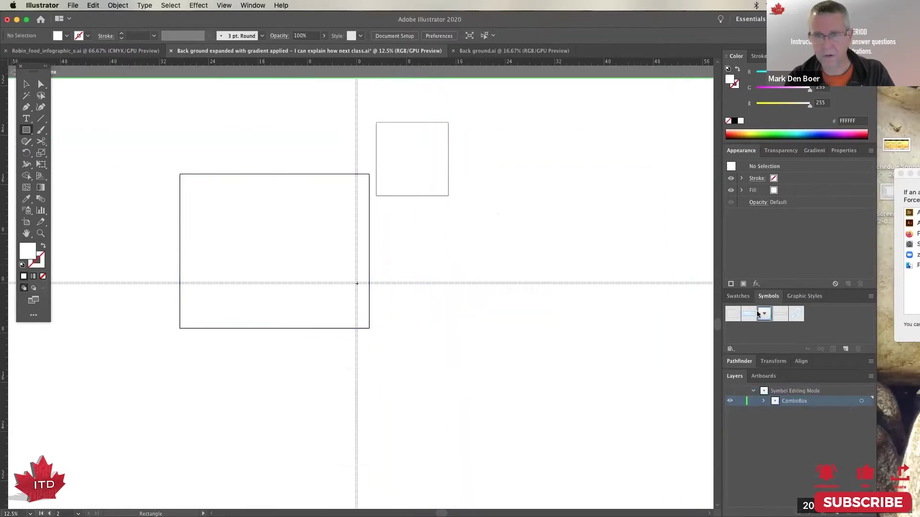
left_click(583, 319)
key("Escape")
key("Escape")
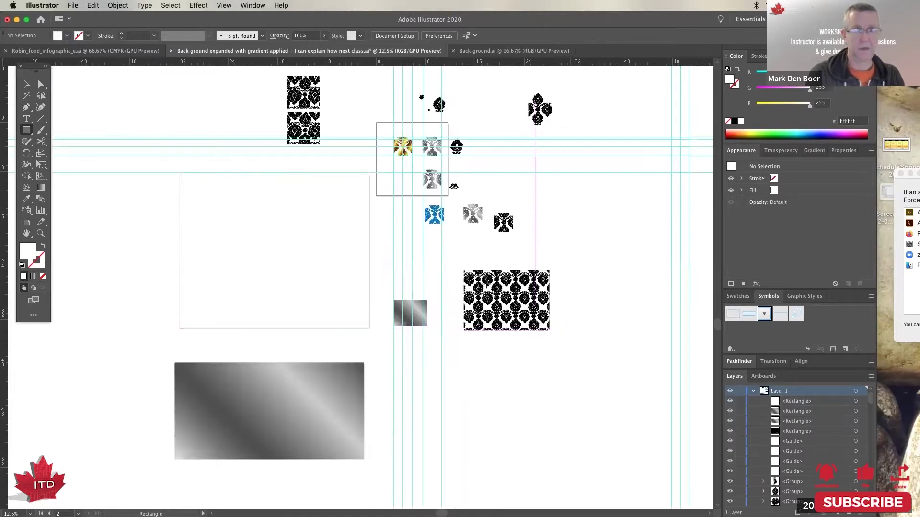
- Copy the black damask pattern fill onto the white rectangle with the Eyedropper
key("v")
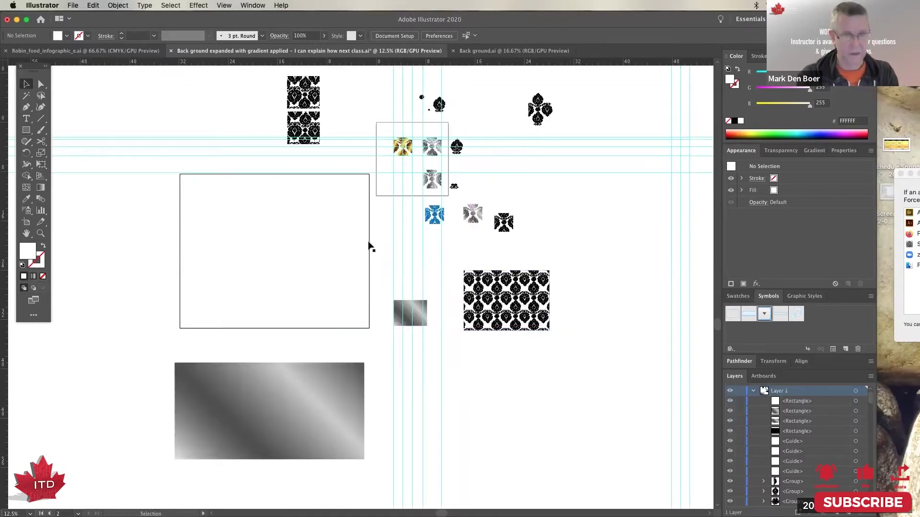
left_click(369, 247)
key("i")
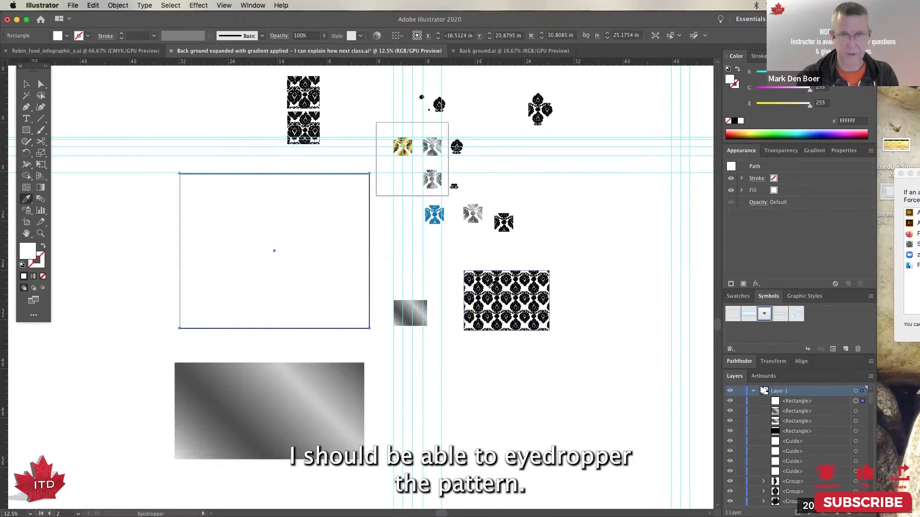
left_click(489, 288)
key("super+equal")
key("super+equal")
key("super+equal")
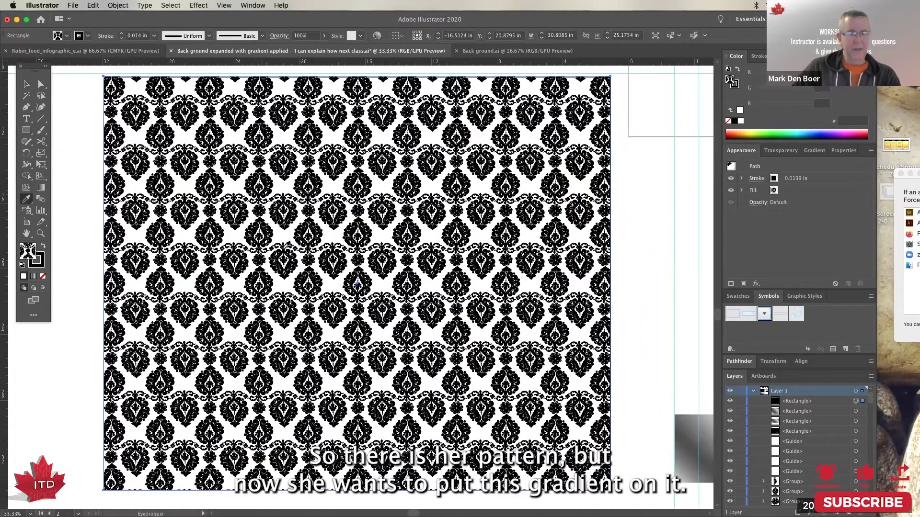
scroll(357, 284, "down", 10)
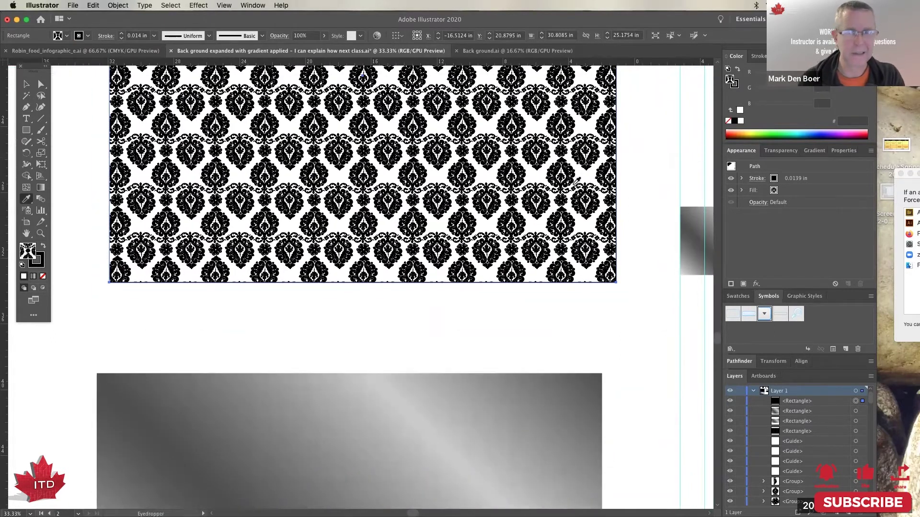
- Set the pattern-filled rectangle's stroke to None
left_click(735, 85)
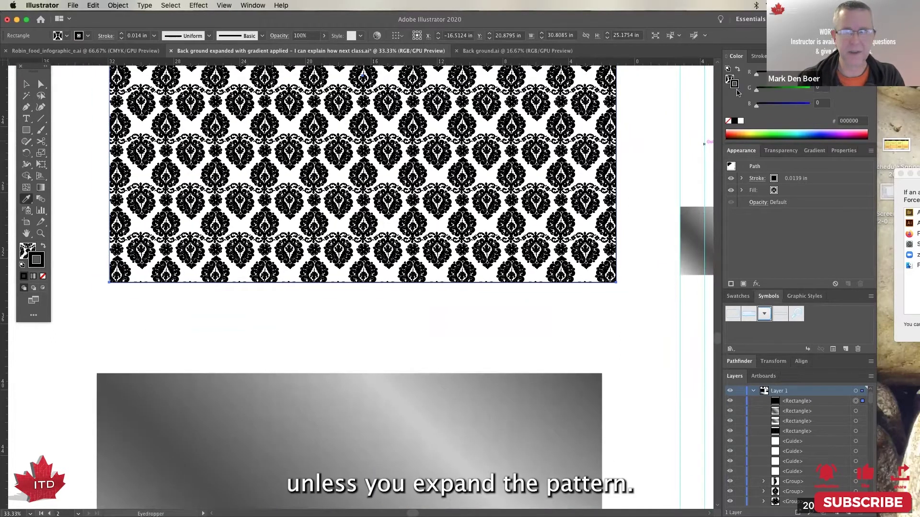
left_click(729, 120)
left_click(727, 79)
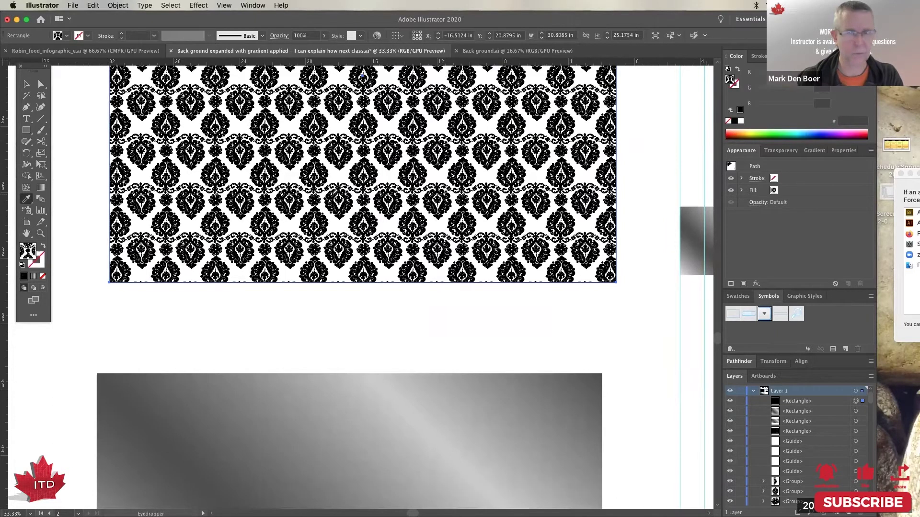
key("v")
scroll(324, 316, "up", 5)
scroll(322, 362, "up", 5)
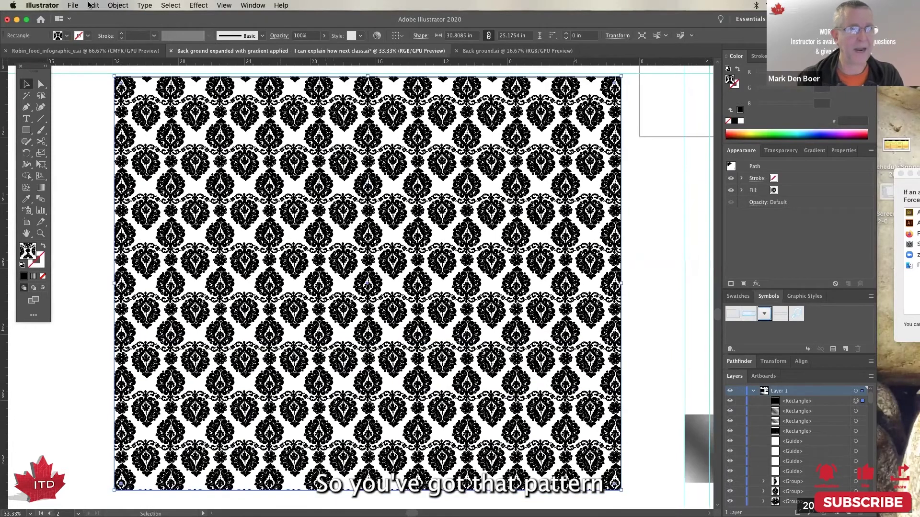
- Expand the rectangle's damask pattern fill via Object > Expand and ungroup the result
left_click(115, 5)
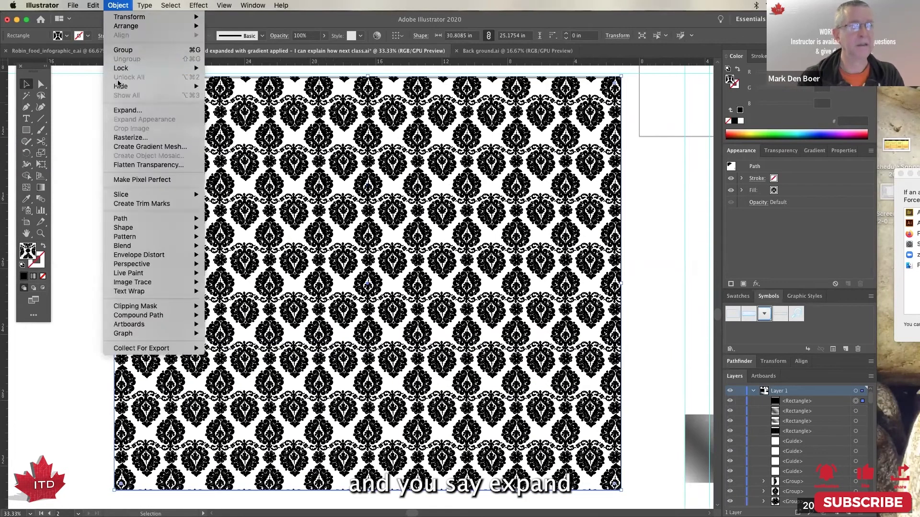
left_click(122, 110)
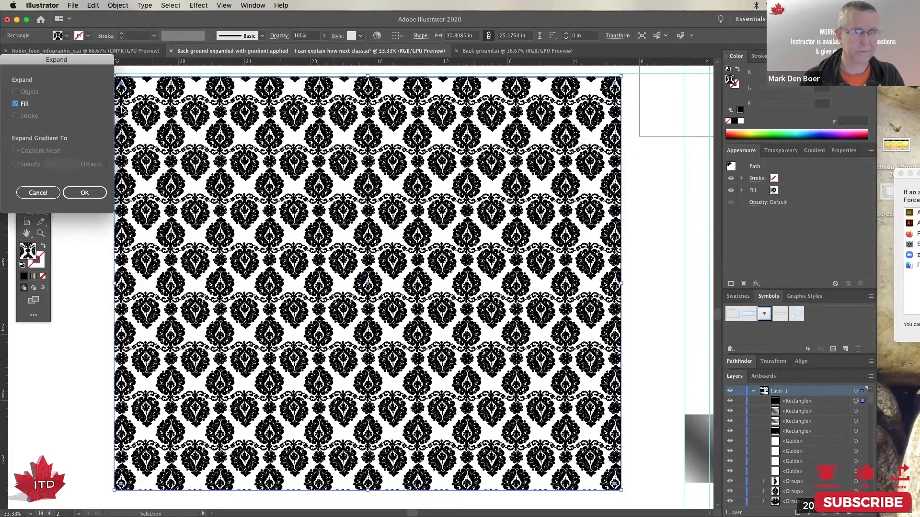
left_click(79, 193)
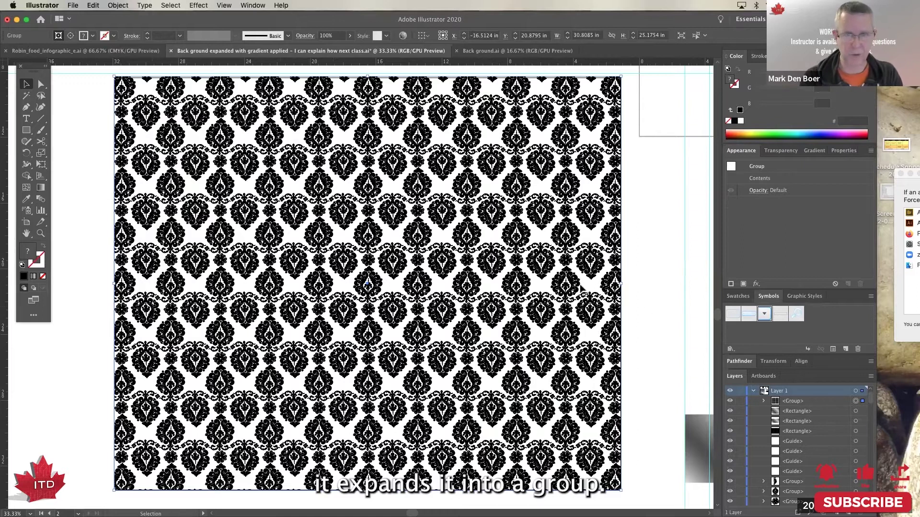
right_click(491, 250)
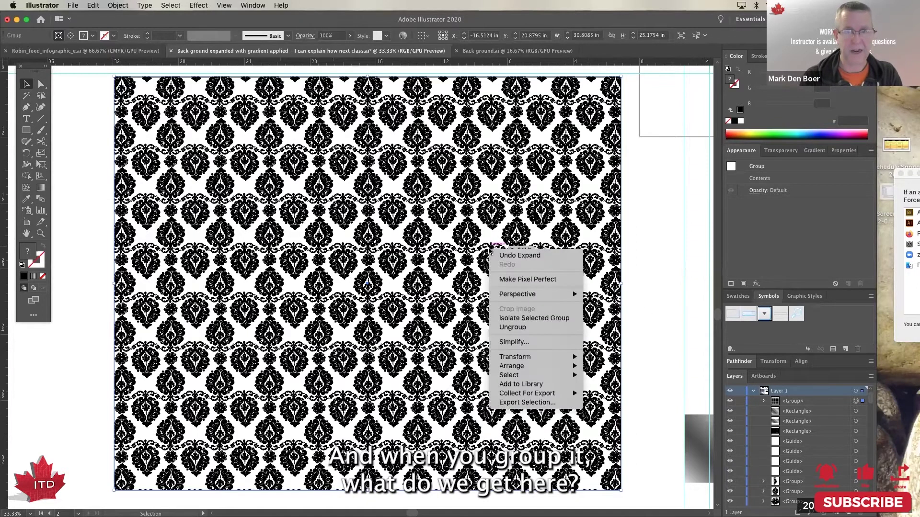
left_click(551, 329)
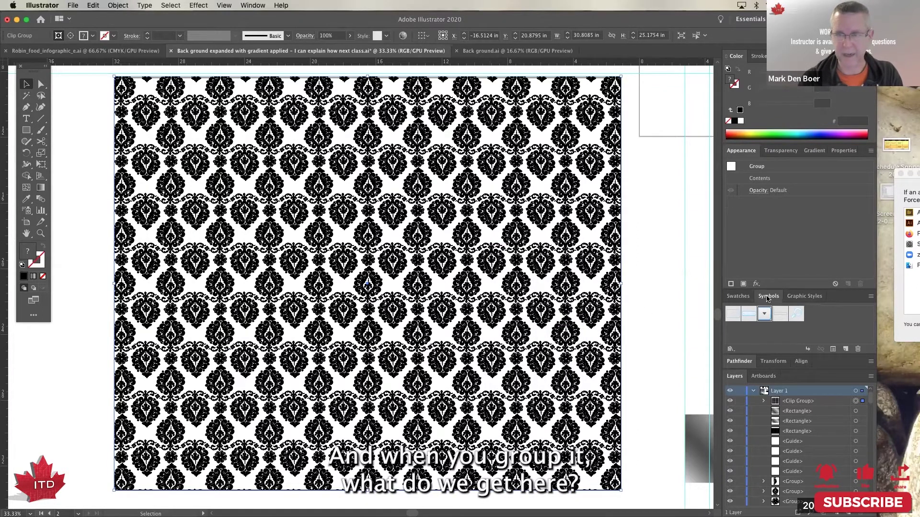
- Collapse the Color and Appearance panels to give the Layers list more room
double_click(768, 297)
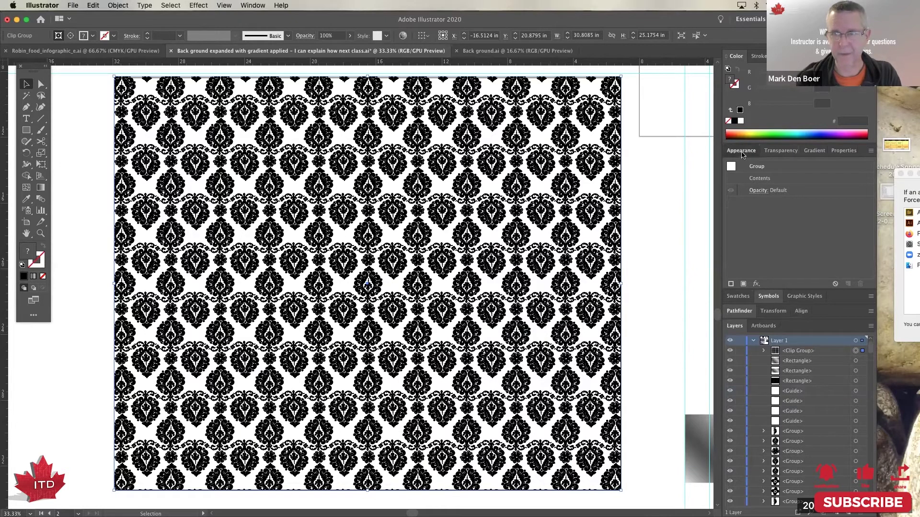
double_click(741, 151)
double_click(734, 57)
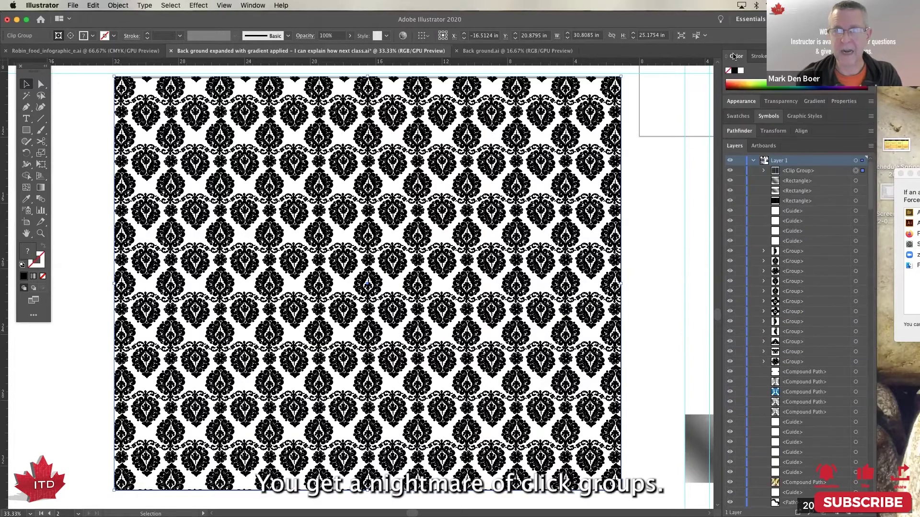
- Inspect the Clip Group and its first nested Group in Layers, then deselect and switch to Outline view
left_click(764, 172)
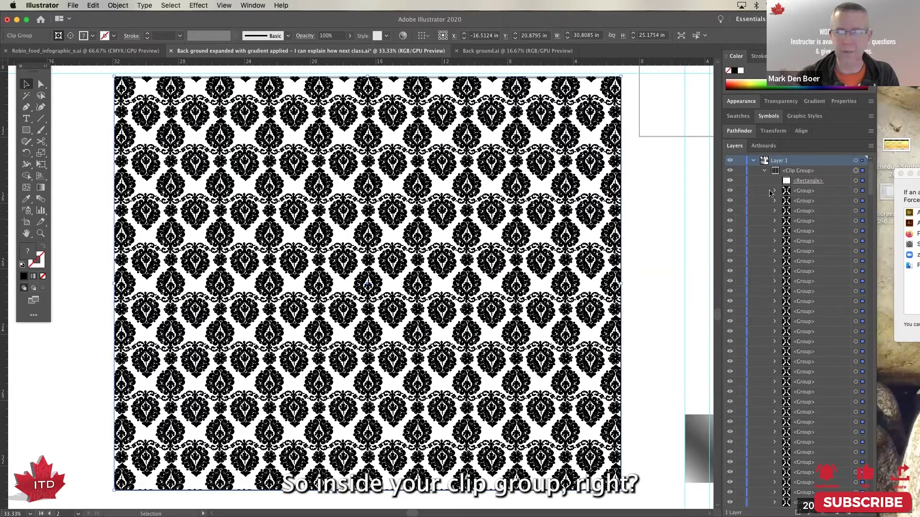
left_click(775, 191)
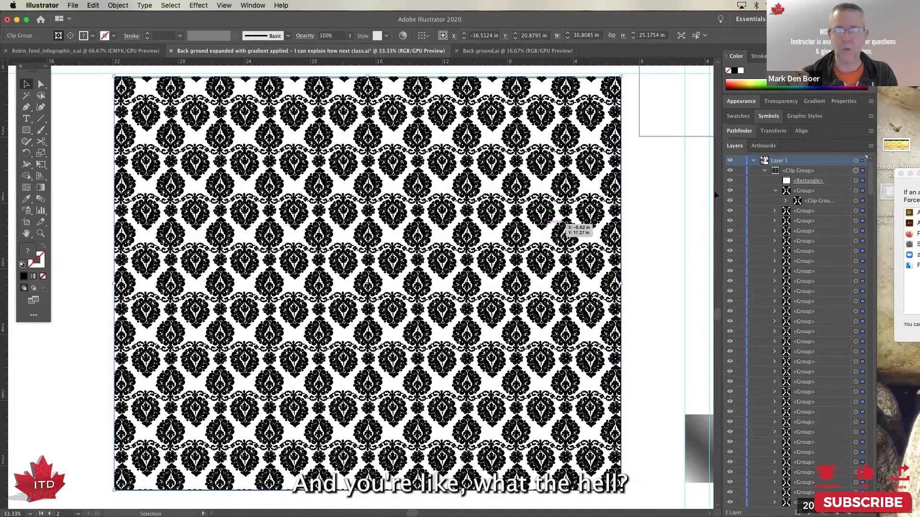
left_click(775, 191)
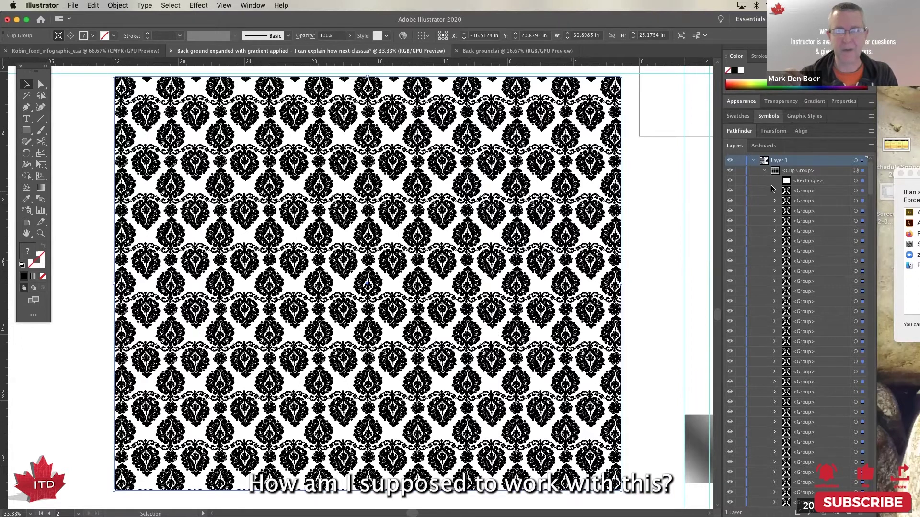
left_click(763, 171)
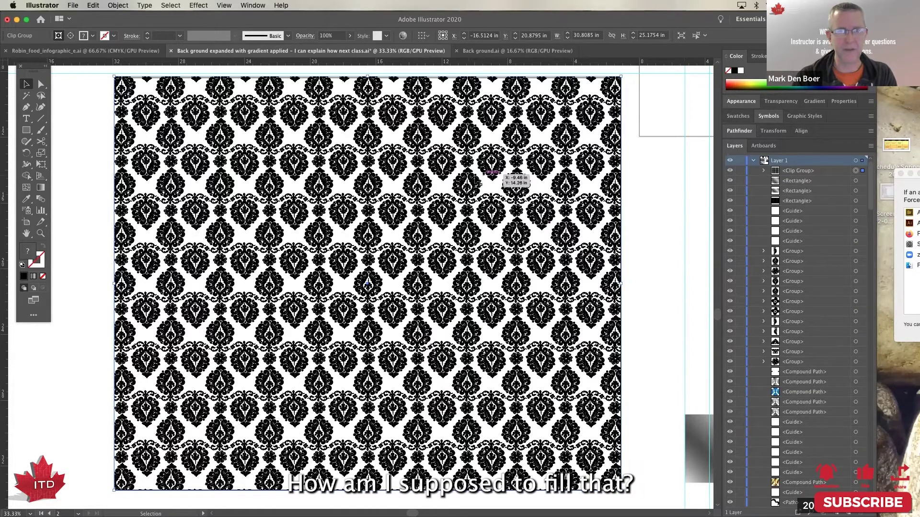
key("super+shift+a")
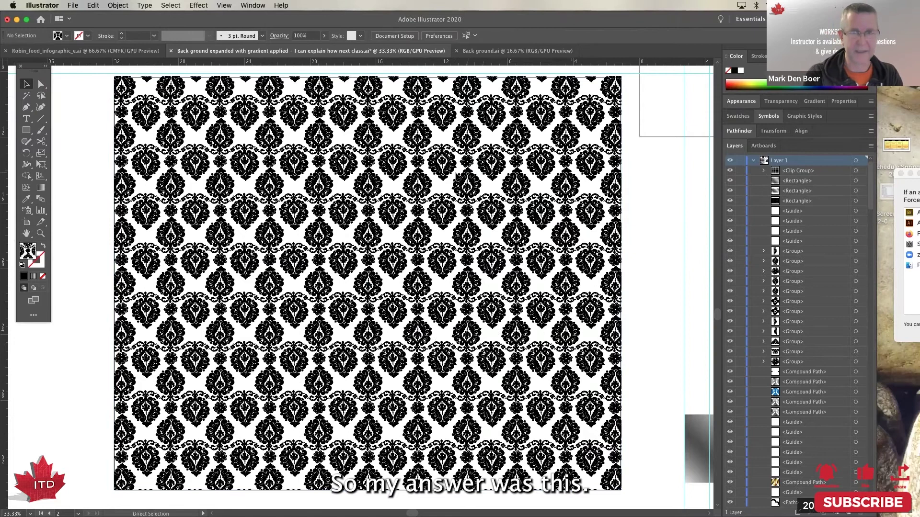
key("super+y")
- Select the clipped damask pattern and ungroup it
left_click(422, 206)
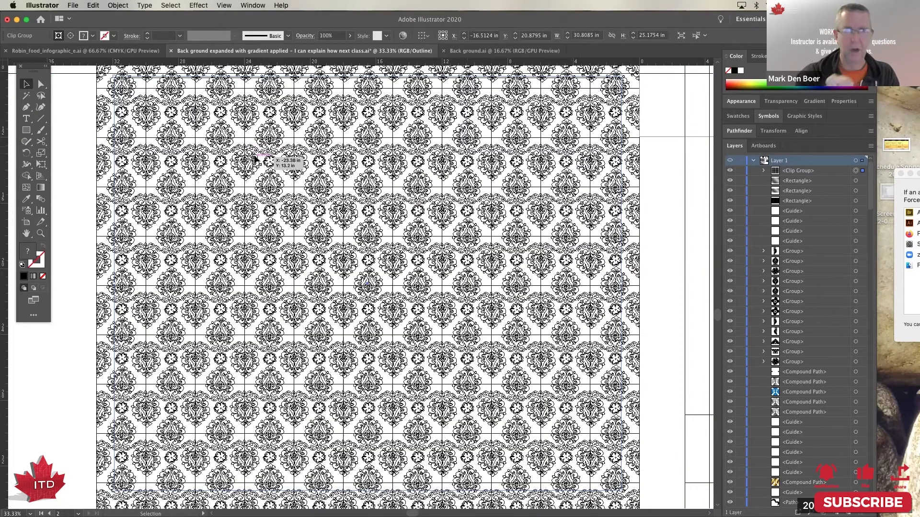
left_click(115, 5)
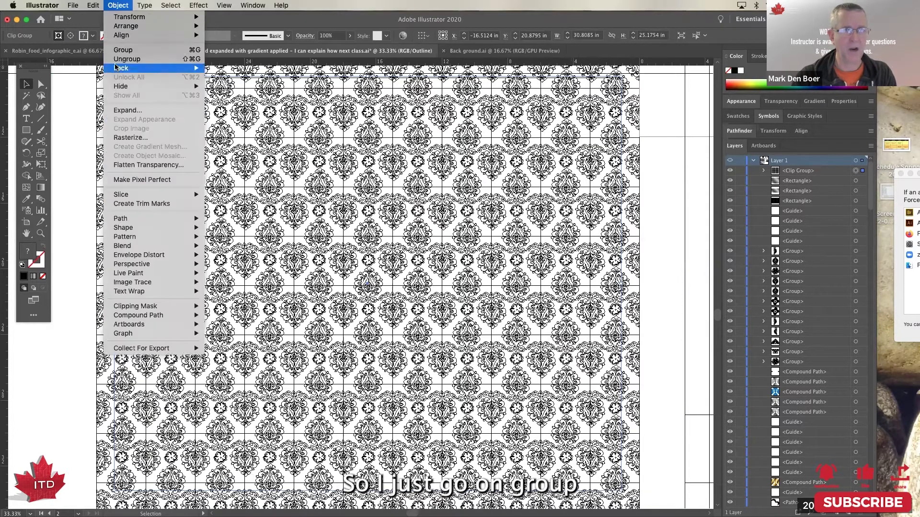
left_click(116, 59)
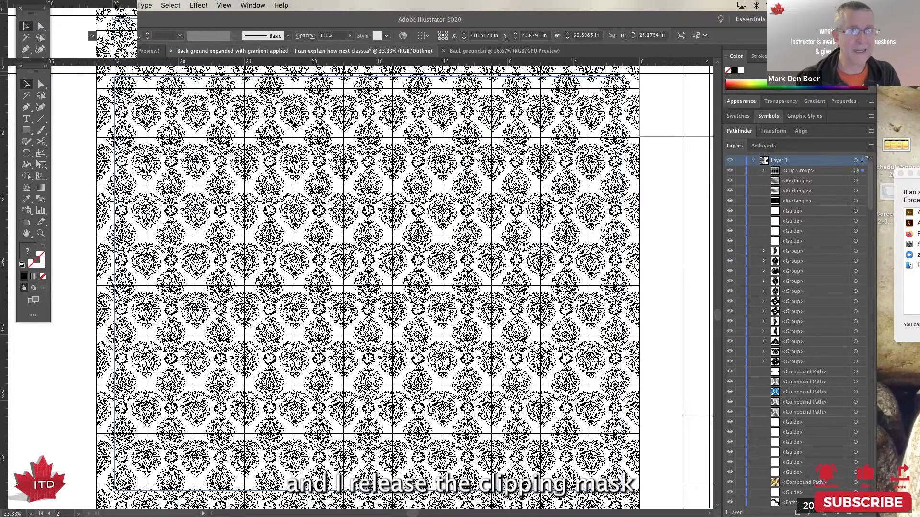
- Release the clipping masks twice via Object > Clipping Mask > Release, then deselect
left_click(115, 6)
mouse_move(144, 307)
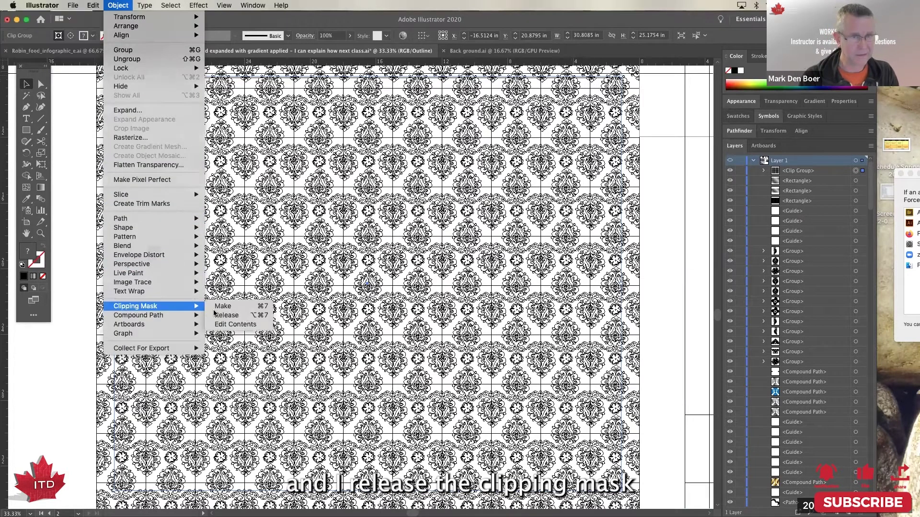
left_click(216, 315)
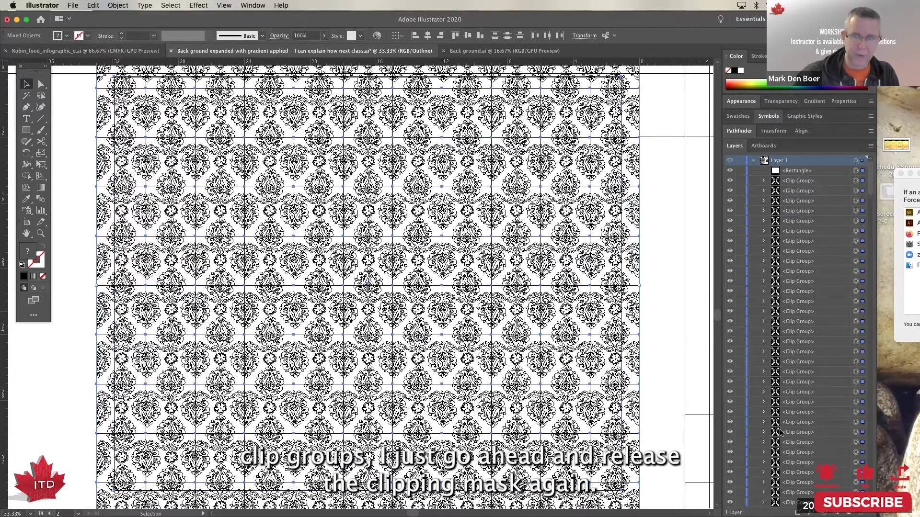
left_click(117, 5)
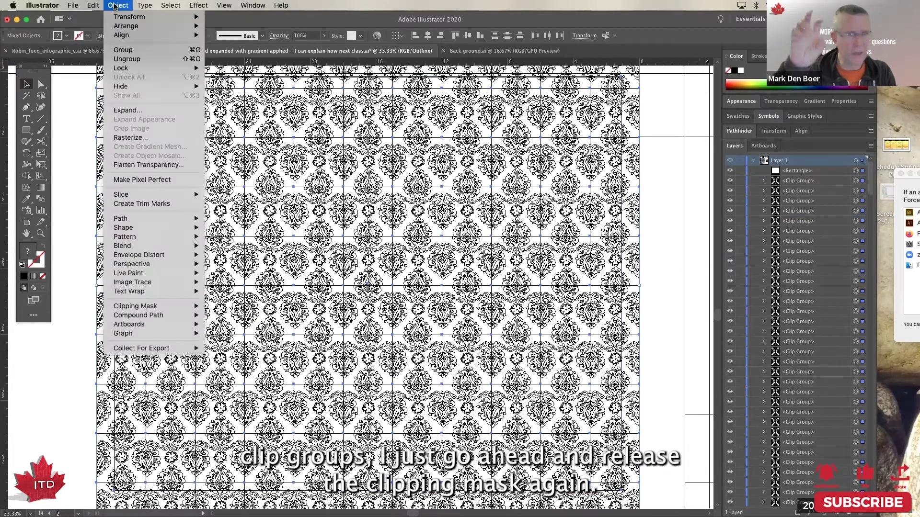
mouse_move(145, 309)
left_click(226, 315)
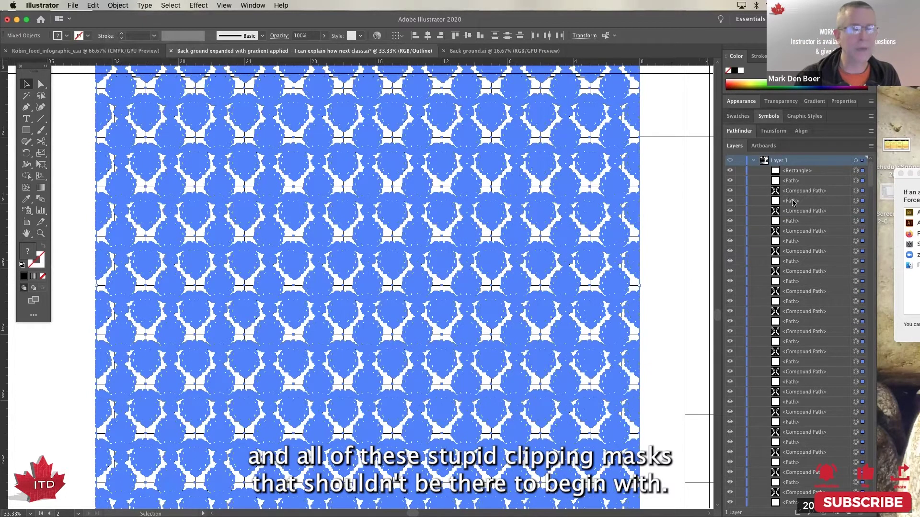
left_click(656, 226)
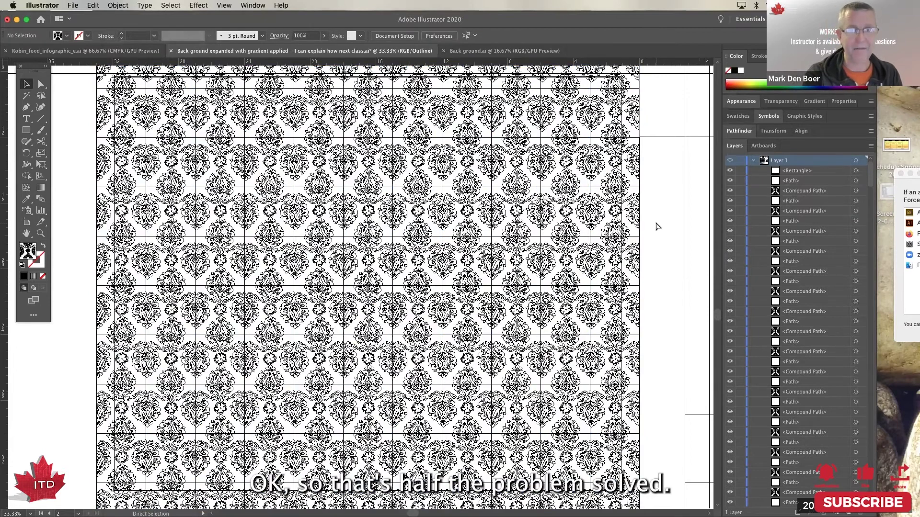
- Compare Preview with Outline view and select one of the leftover white mask paths
key("super+y")
key("super+y")
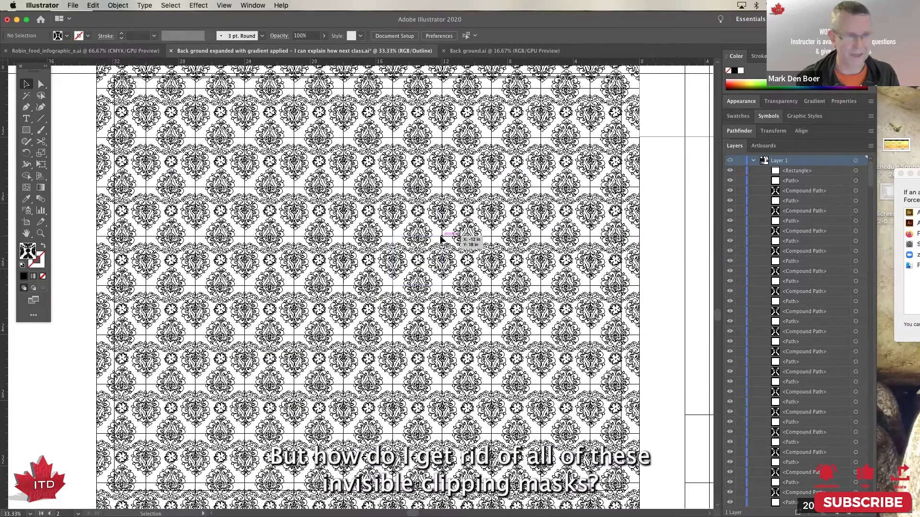
left_click(442, 237)
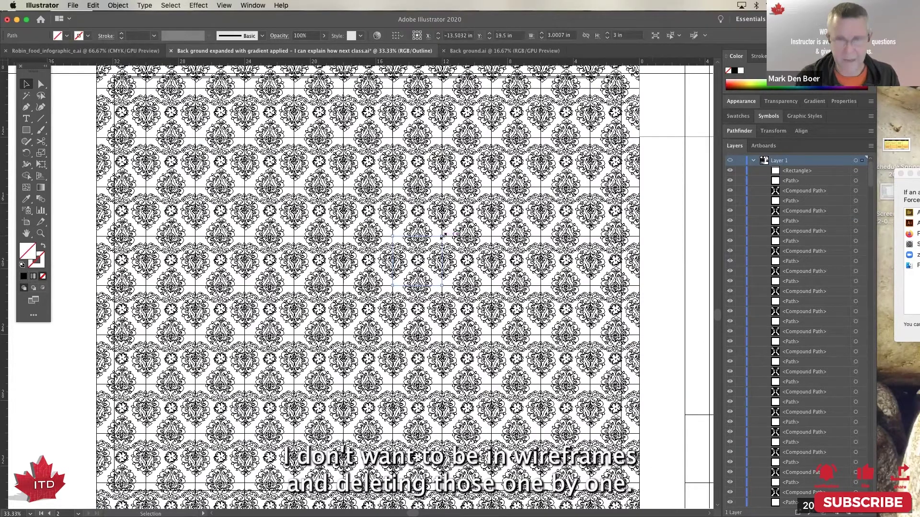
left_click(442, 237)
left_click(444, 234)
left_click(444, 238)
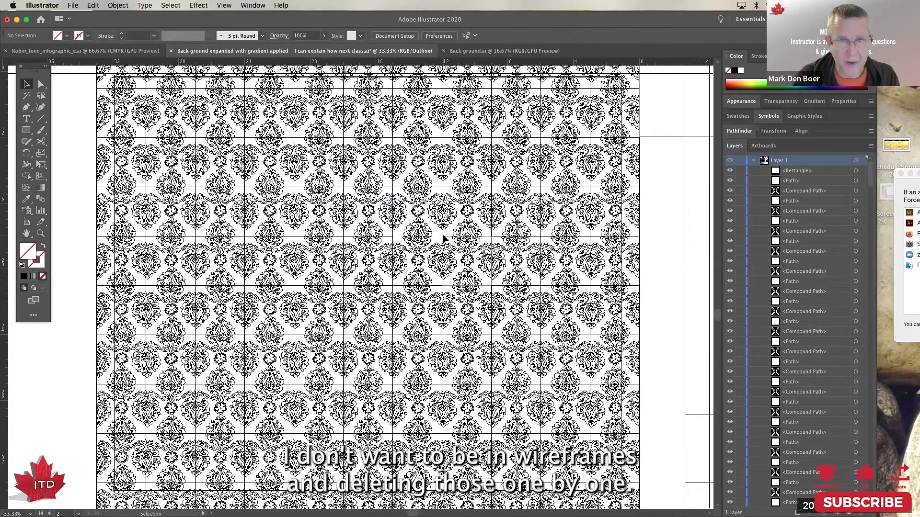
left_click(442, 238)
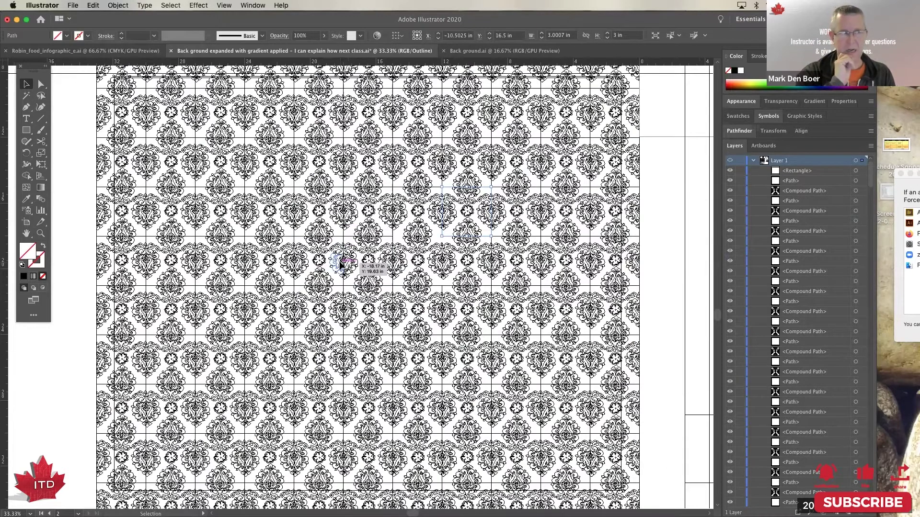
- Set Magic Wand tolerance to 0, select all white-filled mask paths, and delete them
left_click(26, 97)
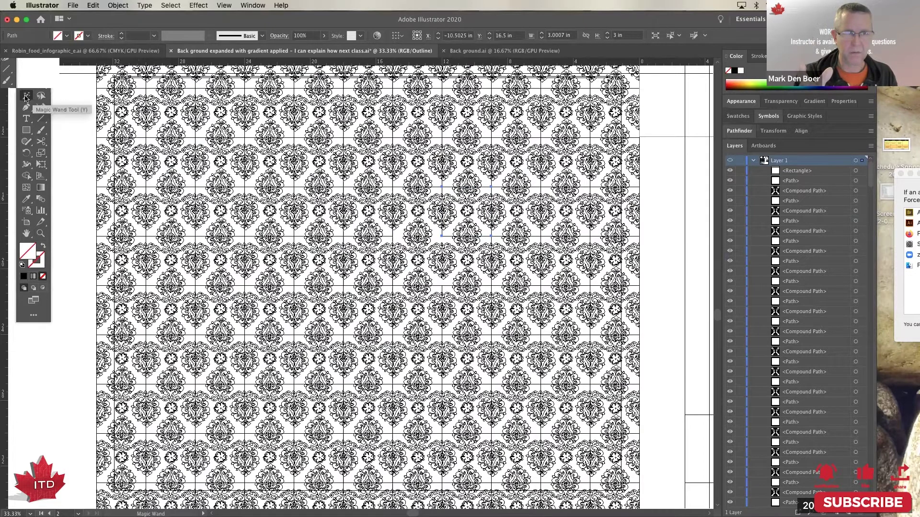
double_click(26, 97)
left_click(146, 109)
type("0")
key("Return")
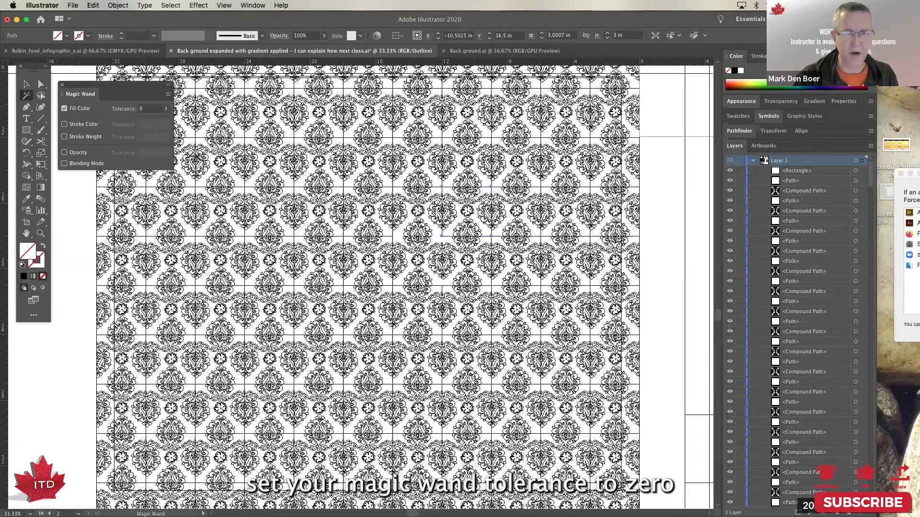
left_click(344, 186)
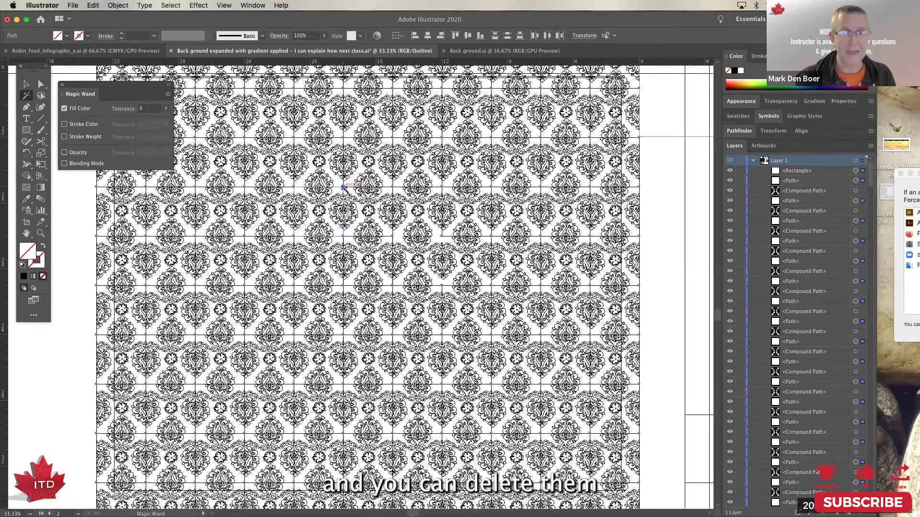
key("Delete")
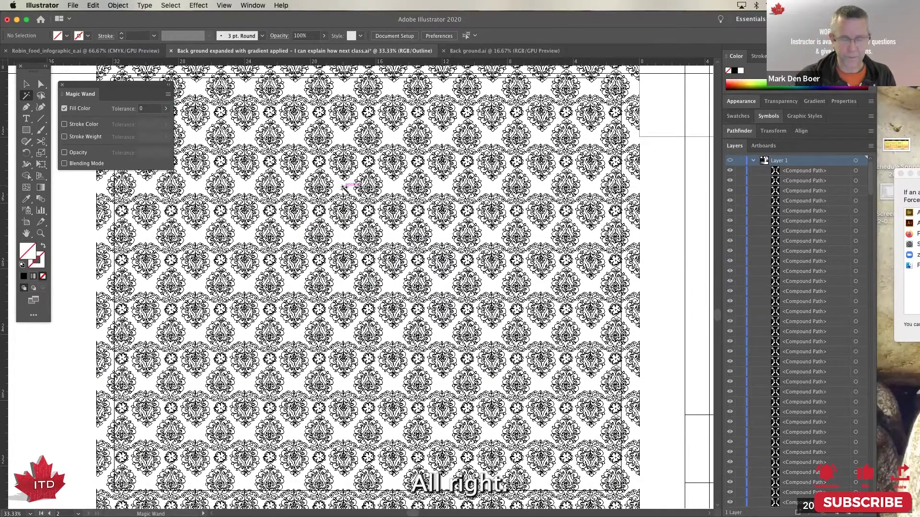
- Return to filled Preview and zoom out to see the whole damask rectangle and gradient sample
key("super+y")
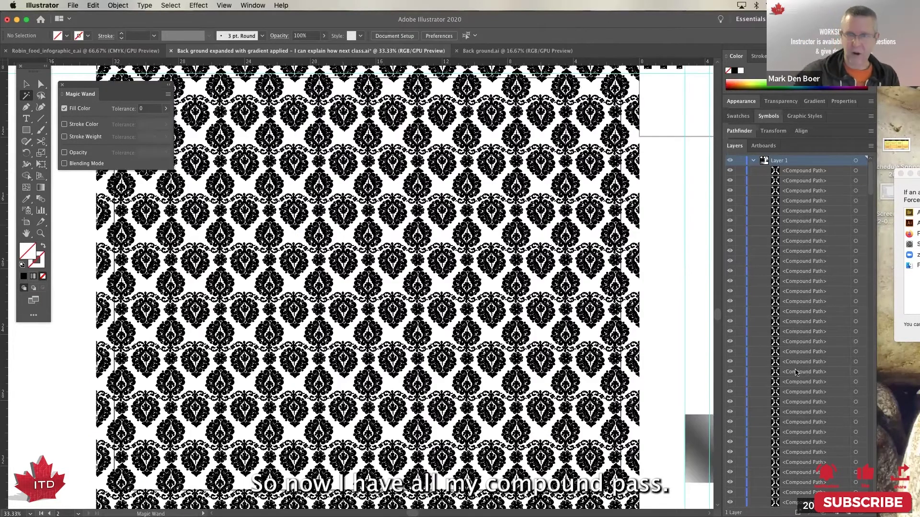
key("super+minus")
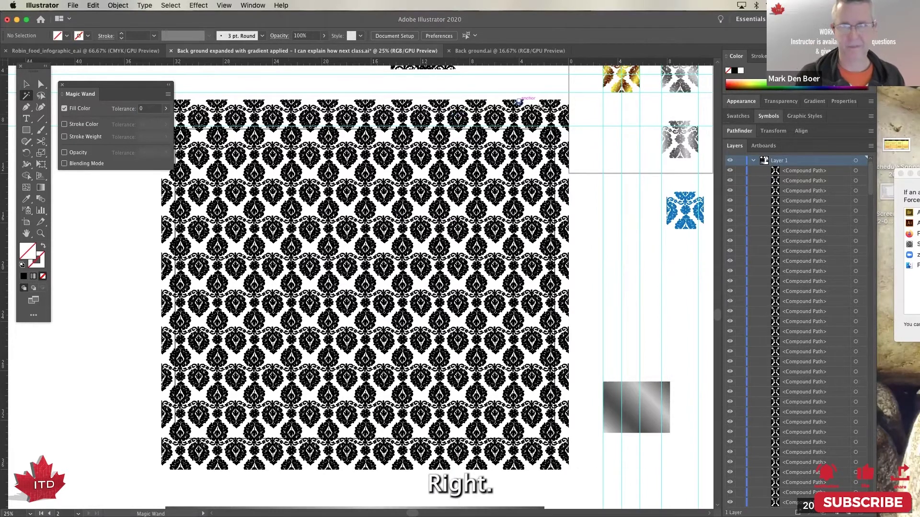
- Marquee-select all damask paths and combine them into one compound path with Cmd+8
key("v")
left_click_drag(581, 94, 155, 481)
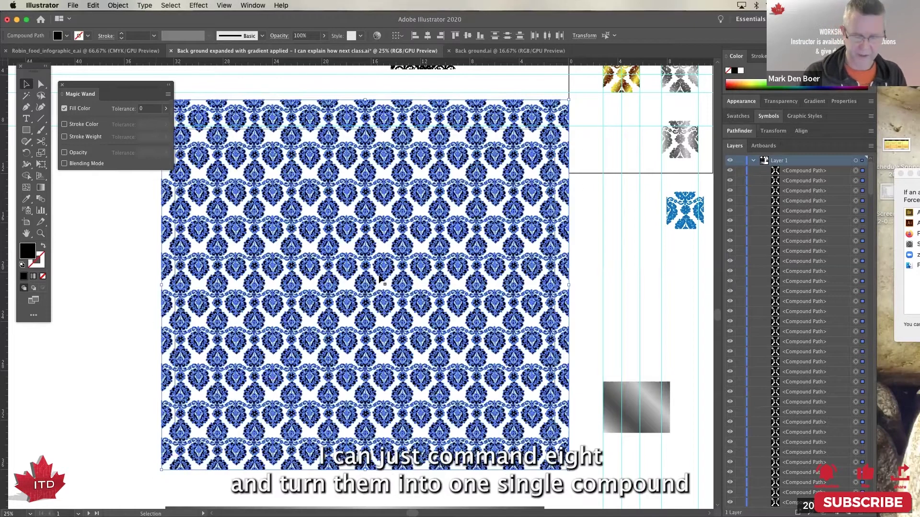
key("super+8")
- Fill the compound path with the grey gradient sampled from the sample rectangle, then deselect
key("v")
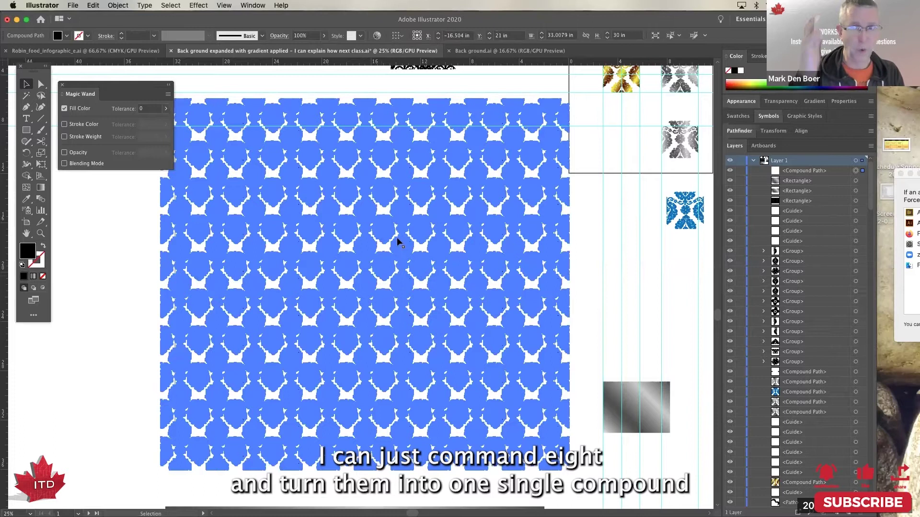
key("i")
left_click(633, 392)
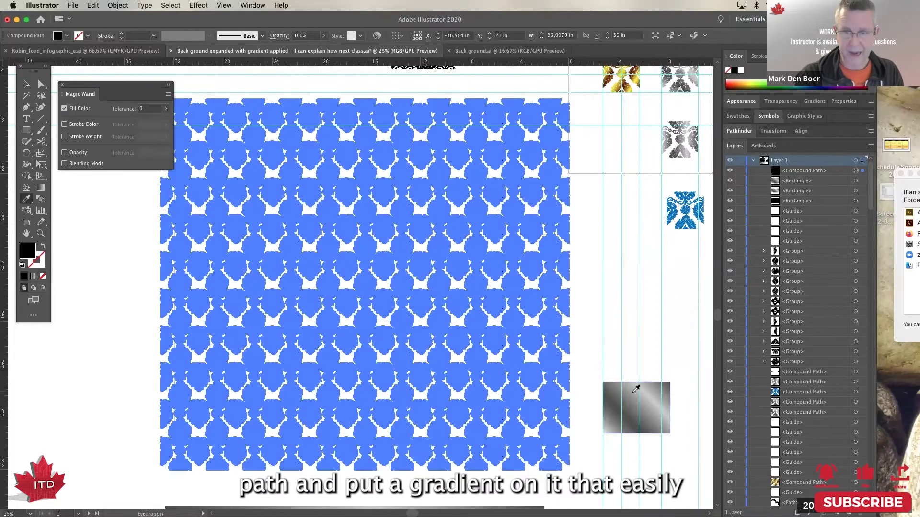
key("v")
left_click(622, 324)
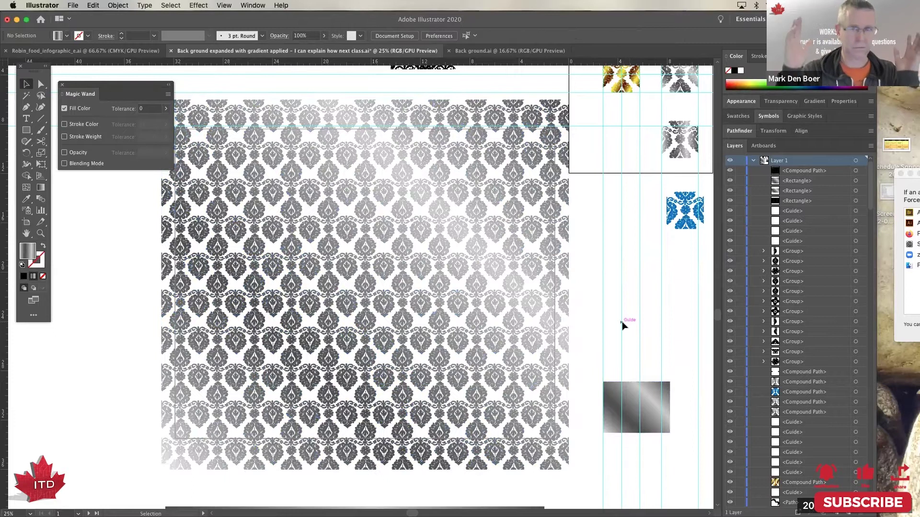